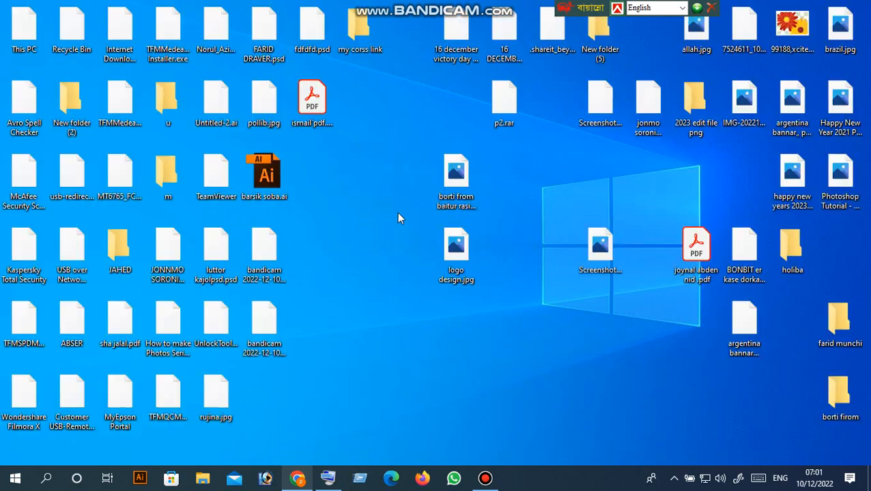
Open This PC from the desktop, select USB Drive (F:) and maximize the window.
left_click(400, 216)
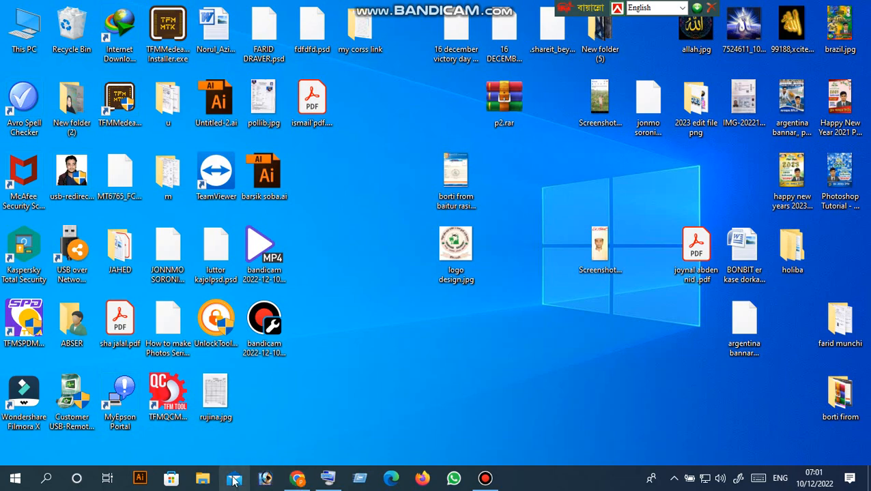
double_click(9, 39)
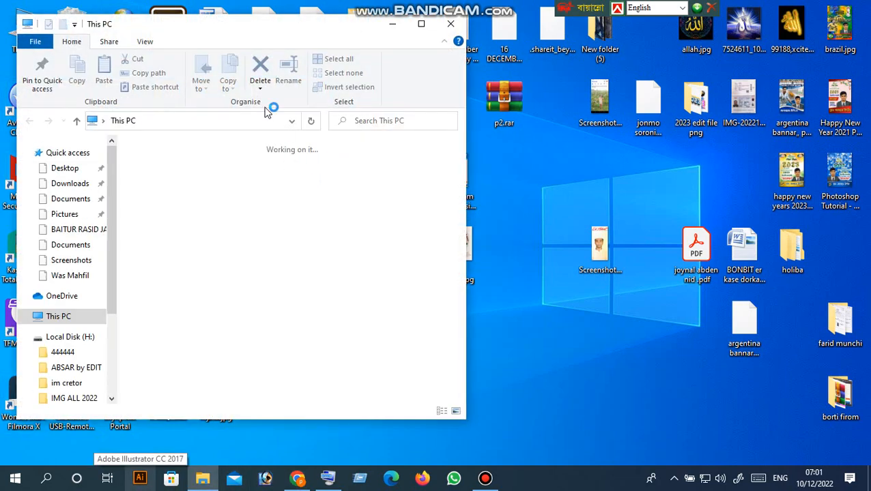
left_click_drag(239, 32, 297, 39)
scroll(256, 361, "down", 1)
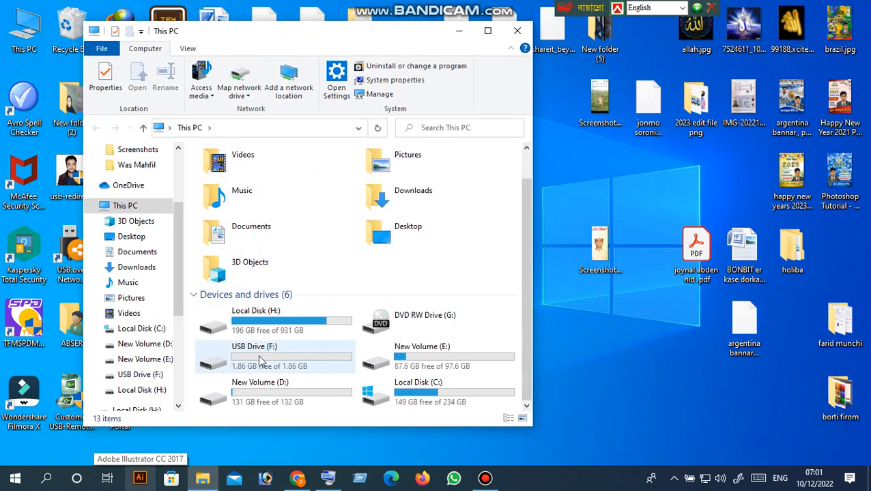
left_click(254, 352)
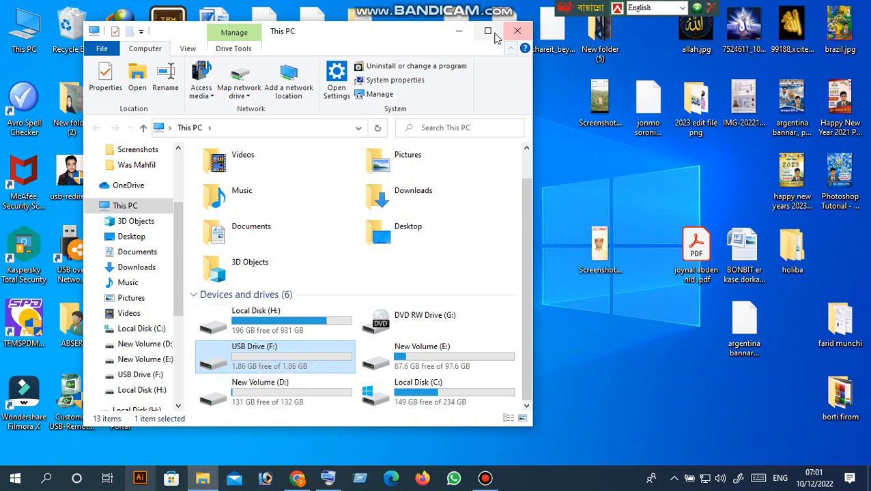
left_click(487, 30)
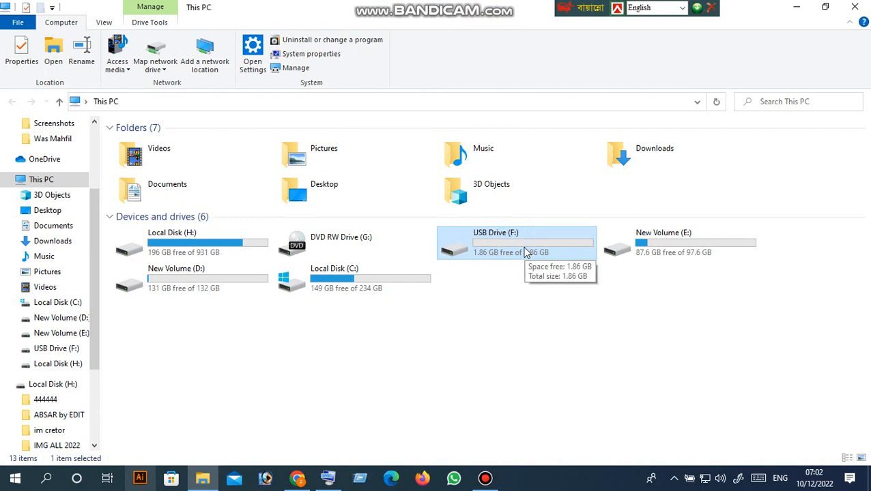
Open USB Drive (F:) to confirm it is empty, then return to This PC.
double_click(523, 251)
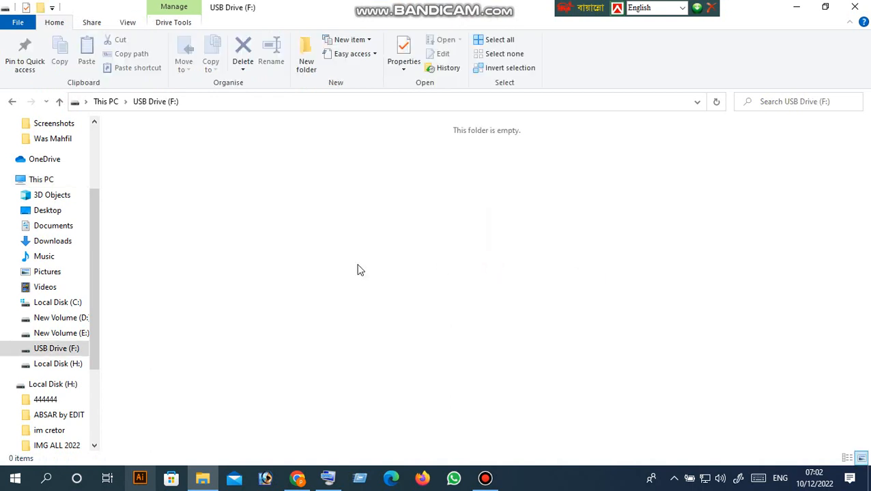
left_click(60, 102)
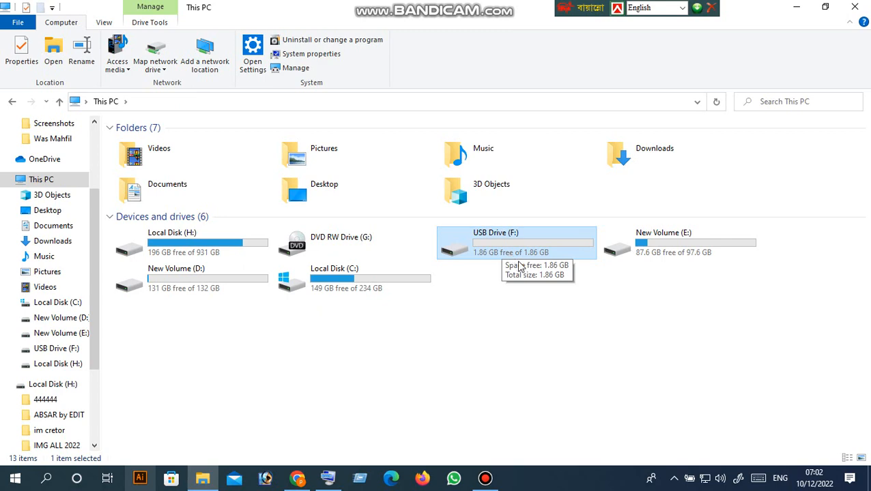
left_click(824, 7)
left_click(488, 31)
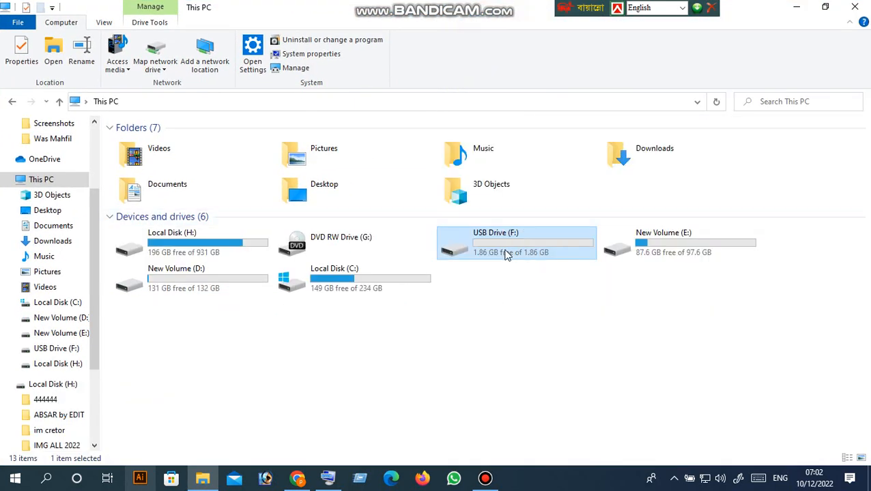
left_click(549, 329)
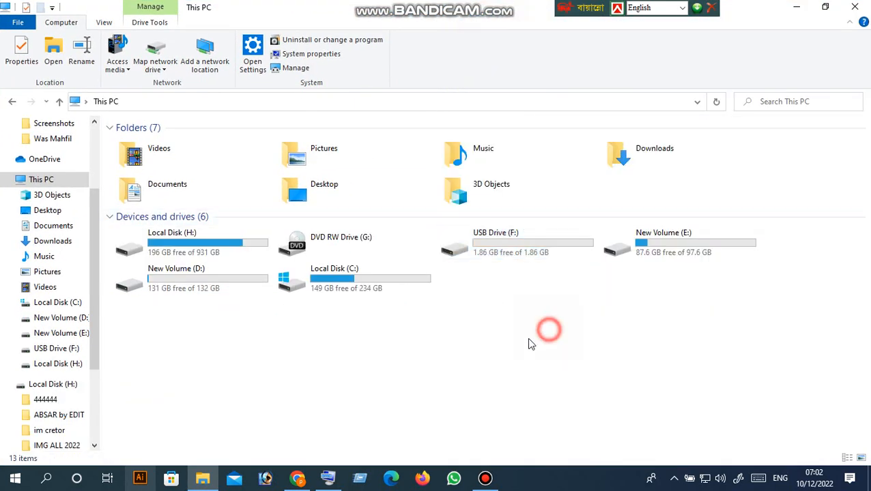
left_click(497, 252)
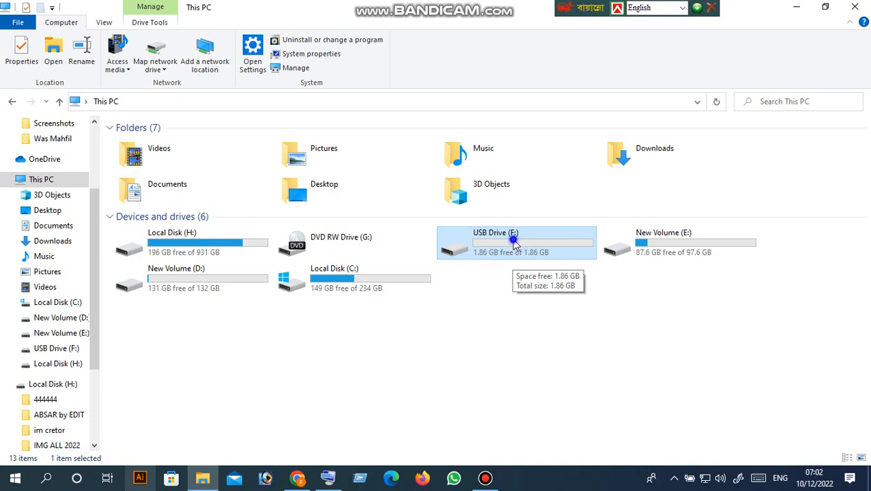
Choose Turn BitLocker on from USB Drive (F:)'s context menu.
right_click(516, 246)
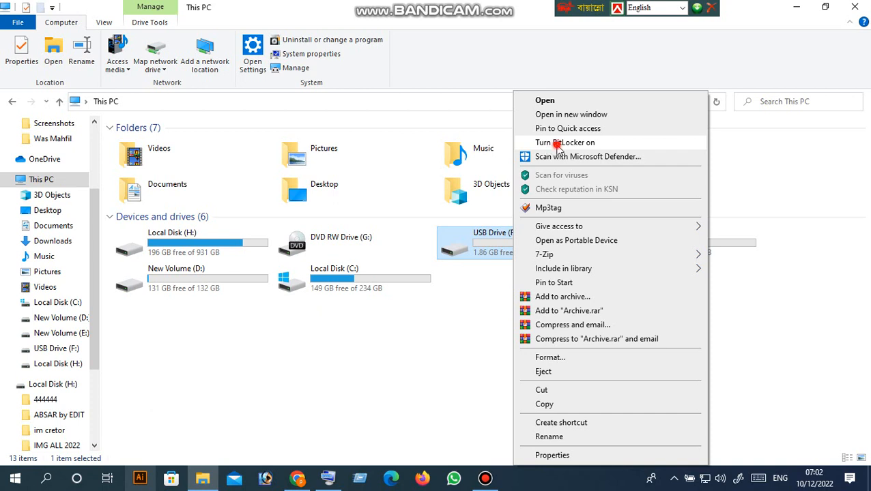
left_click(558, 143)
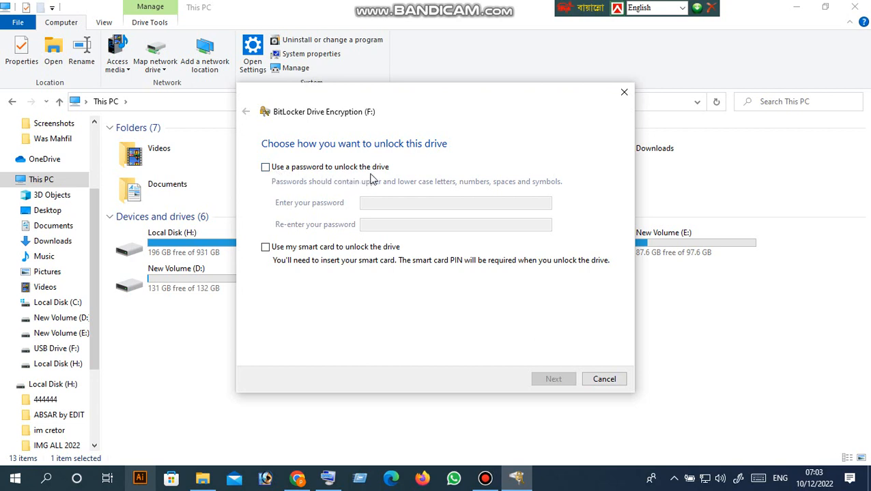
Protect drive F: with an unlock password, entered and confirmed, then continue.
left_click(265, 168)
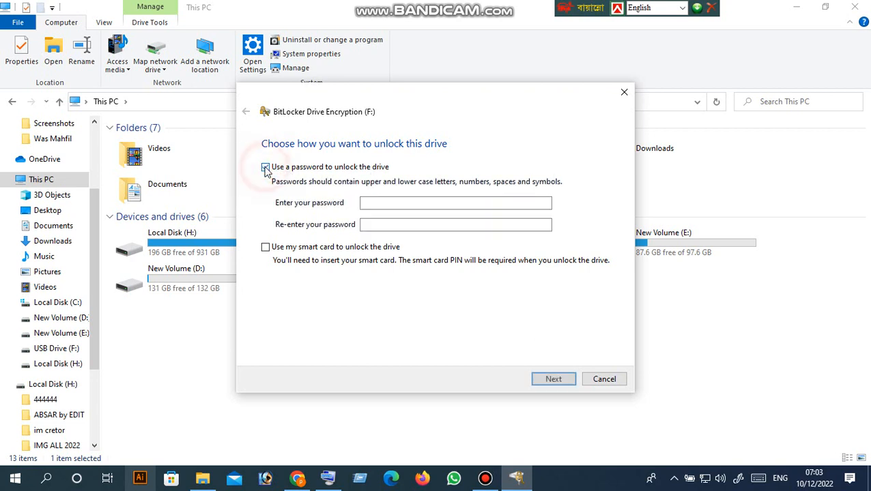
left_click(379, 204)
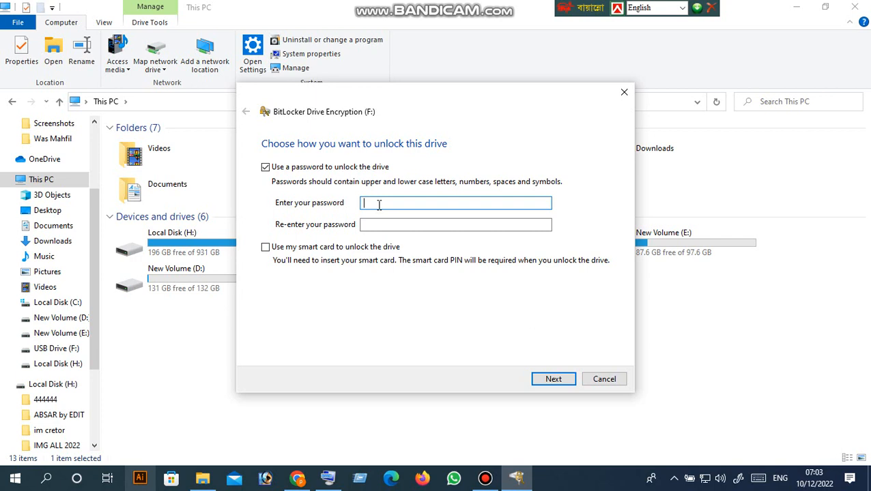
type("••••••")
left_click(377, 225)
type("•••••")
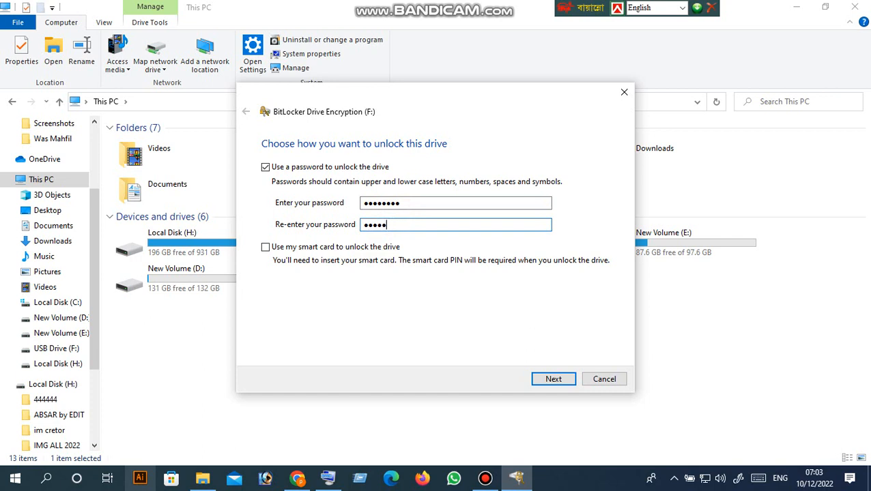
left_click(394, 226)
type("•••")
left_click(553, 379)
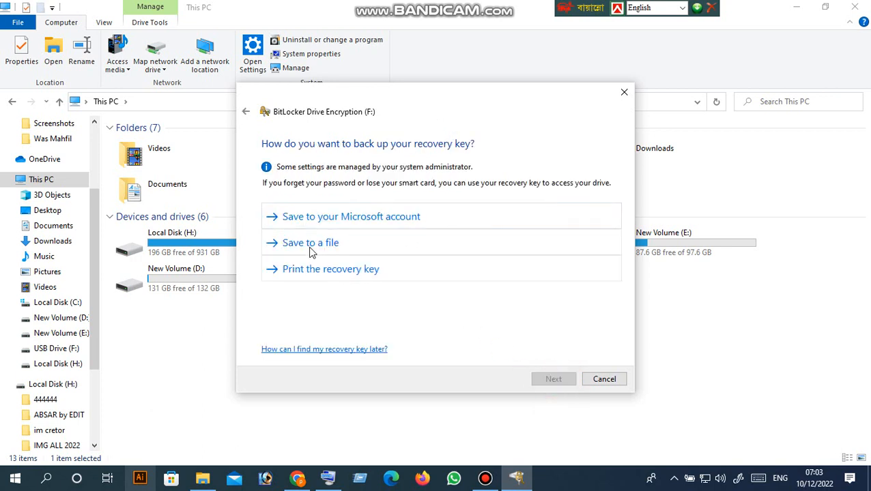
Save the F: recovery key as a .TXT file in Downloads with the suggested name.
left_click_drag(373, 97, 446, 101)
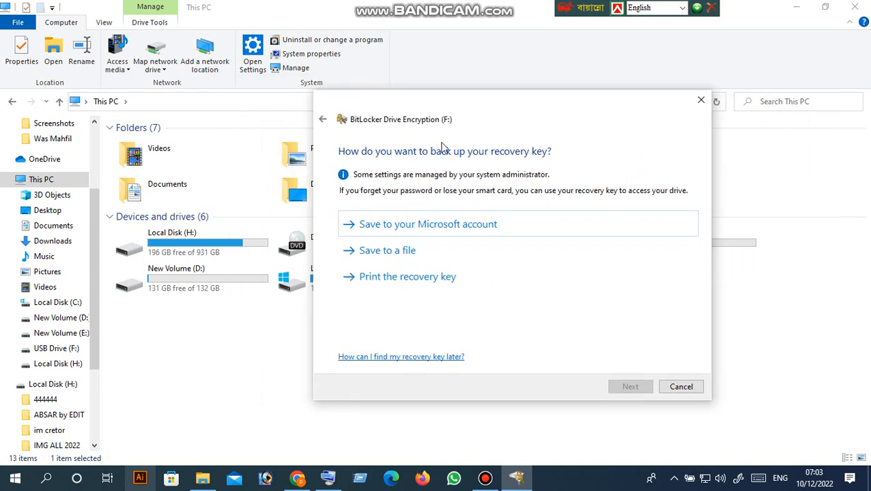
left_click(397, 260)
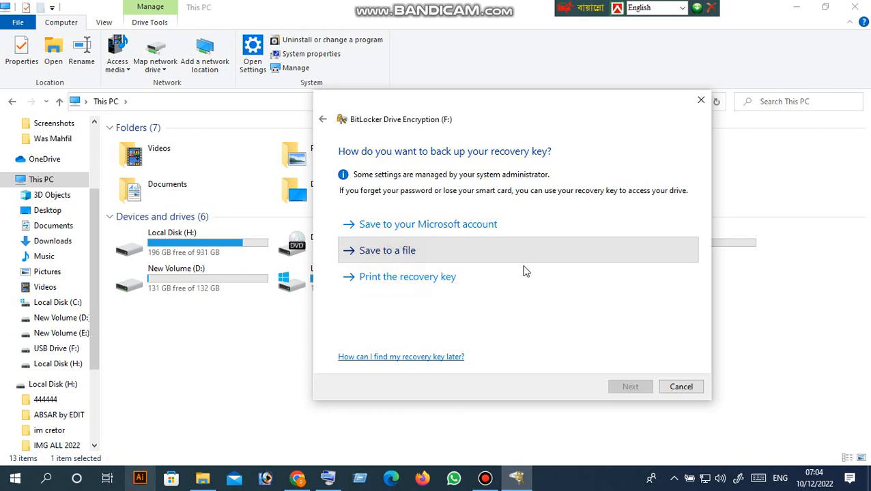
left_click(435, 264)
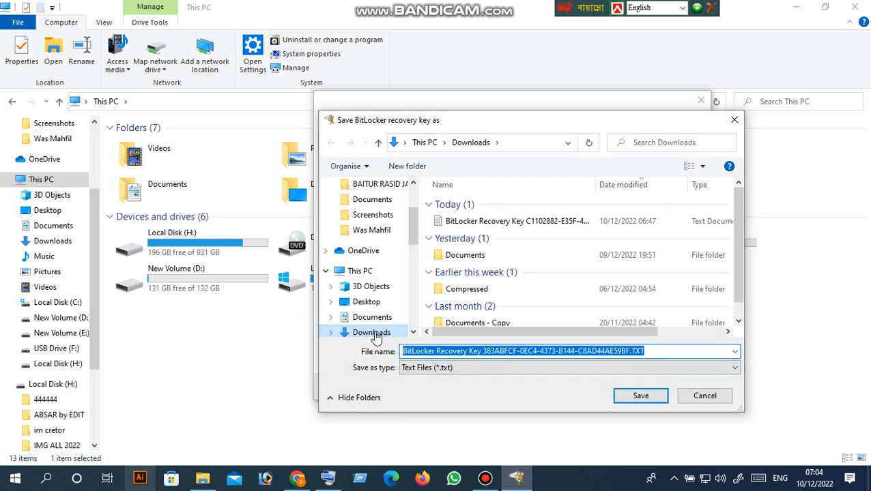
left_click(641, 397)
left_click(640, 397)
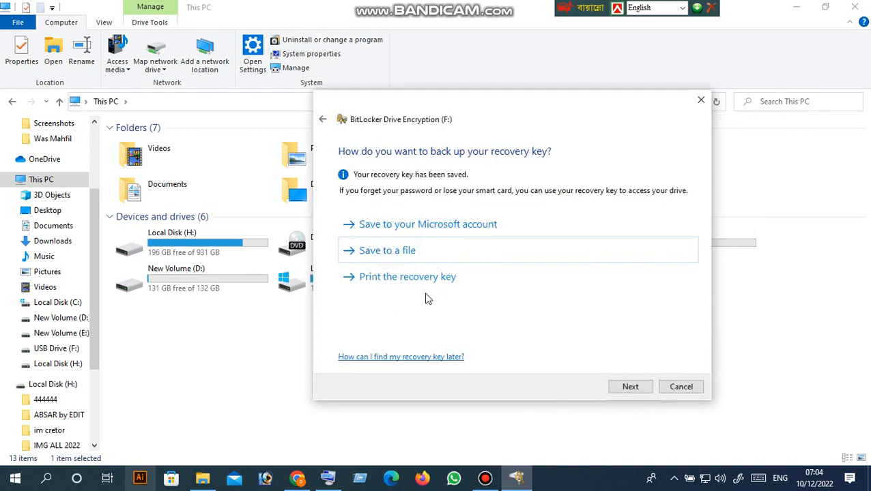
Keep 'Encrypt used disk space only' and 'Compatible mode', then start encrypting F:.
left_click(628, 387)
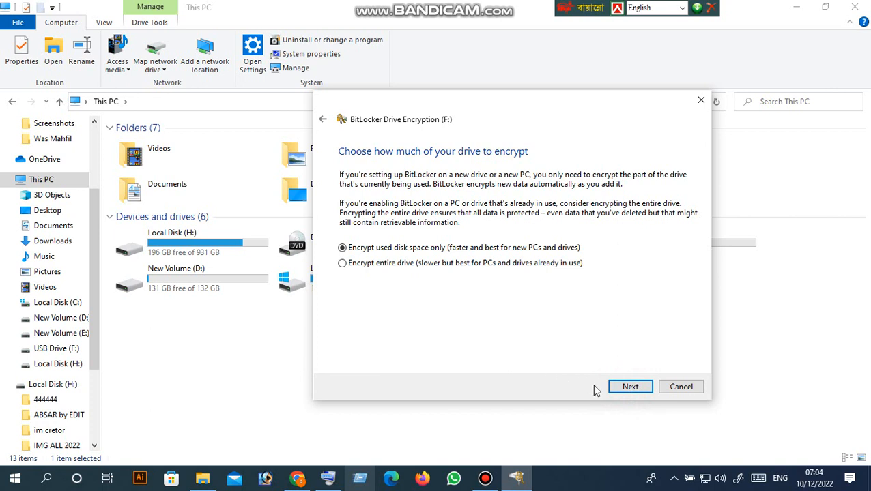
left_click(630, 387)
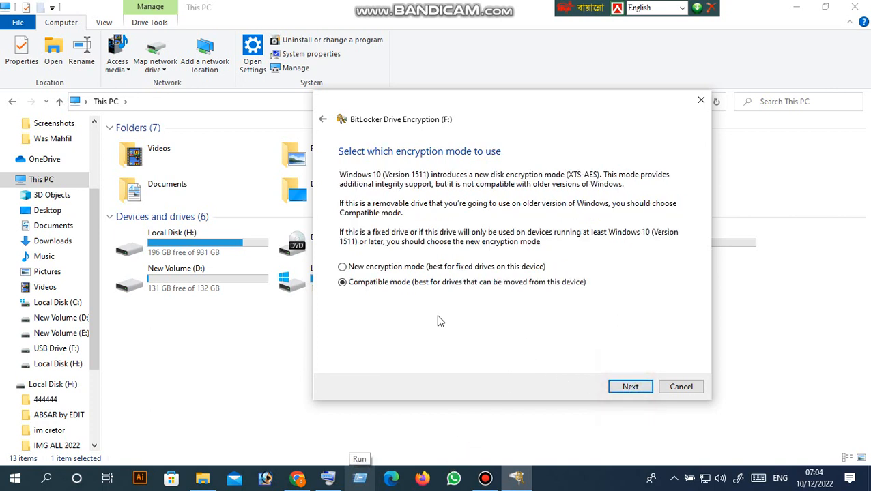
left_click(628, 387)
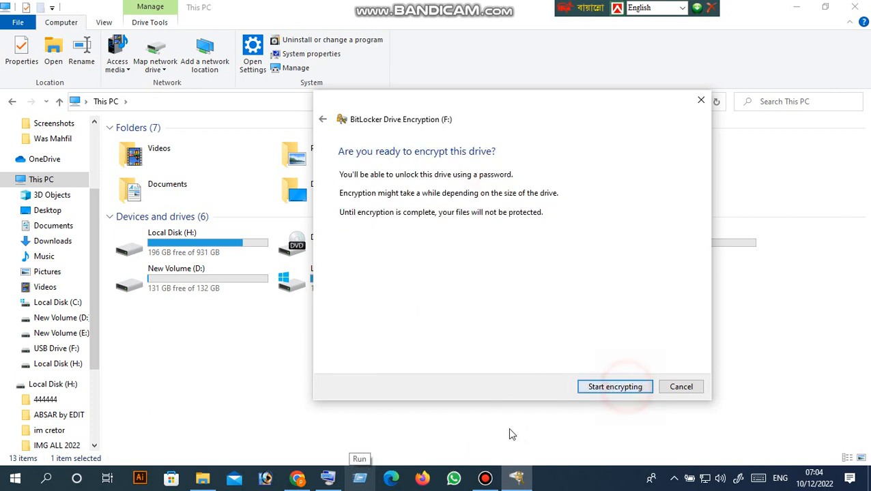
left_click(624, 387)
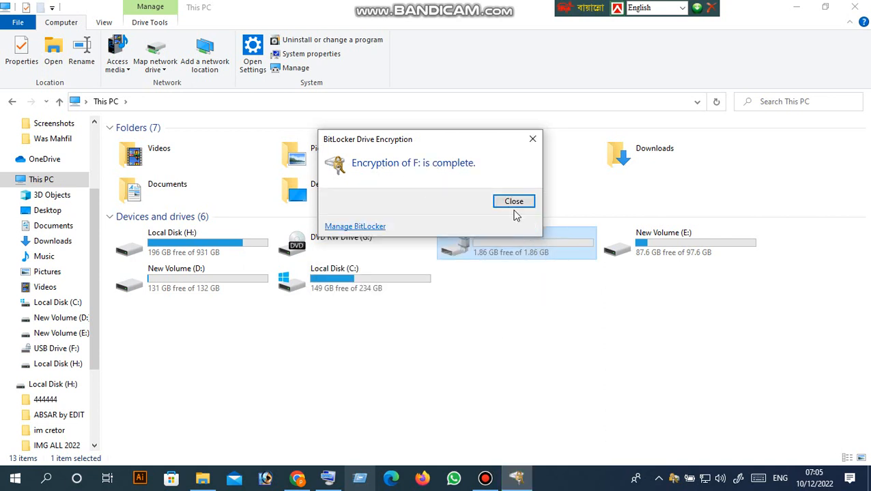
Close the 'Encryption of F: is complete' message to reveal the locked drive.
left_click(514, 202)
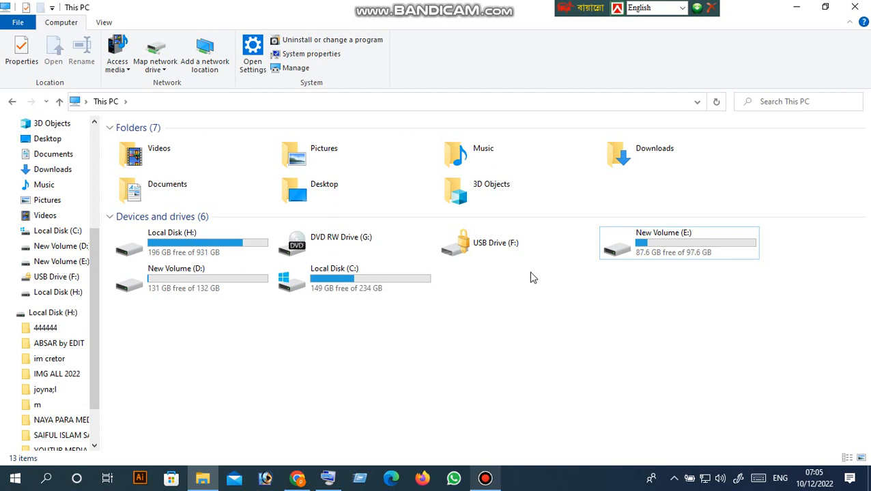
Enter the drive password in the BitLocker prompt, unlock USB Drive (F:) and open it.
left_click(491, 245)
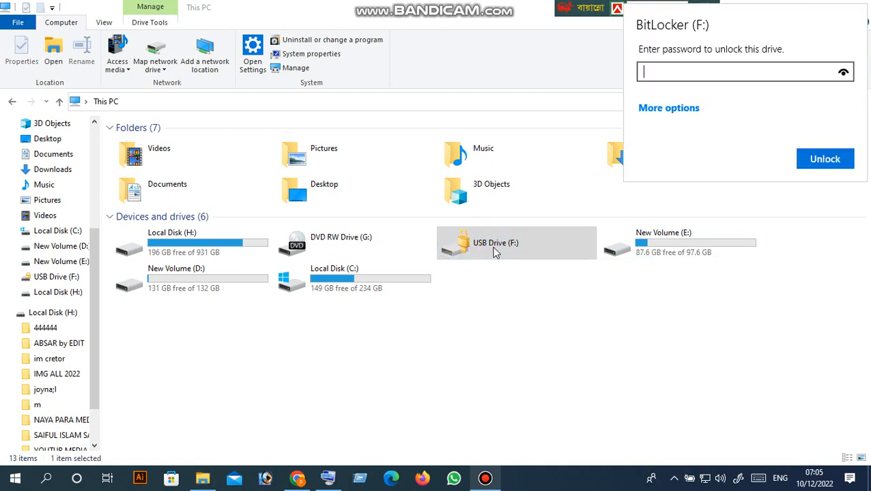
left_click(677, 71)
type("123456")
left_click(677, 72)
type("78")
left_click(819, 166)
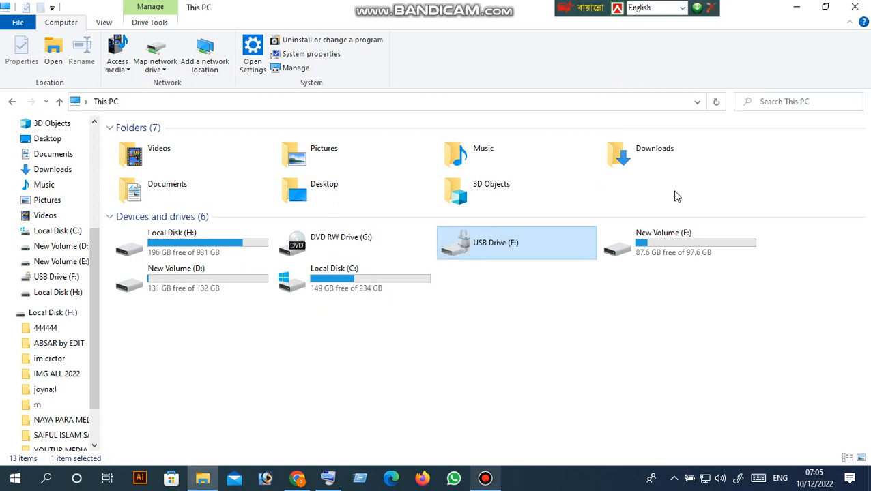
double_click(507, 251)
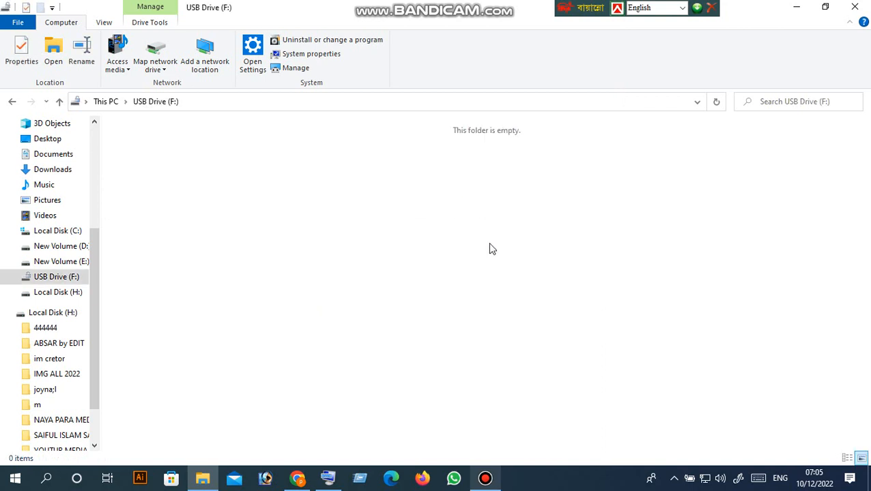
Go back to This PC, reopen the unlocked USB Drive (F:), return, and minimise Explorer.
left_click(59, 101)
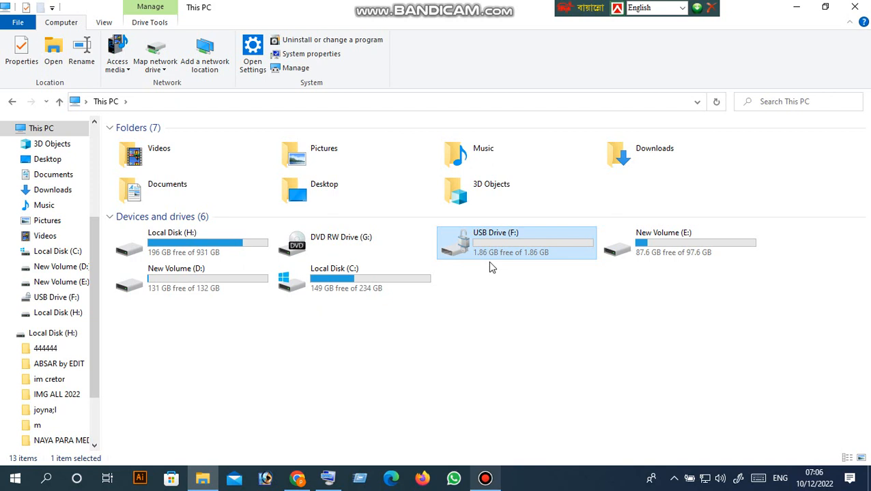
left_click(499, 312)
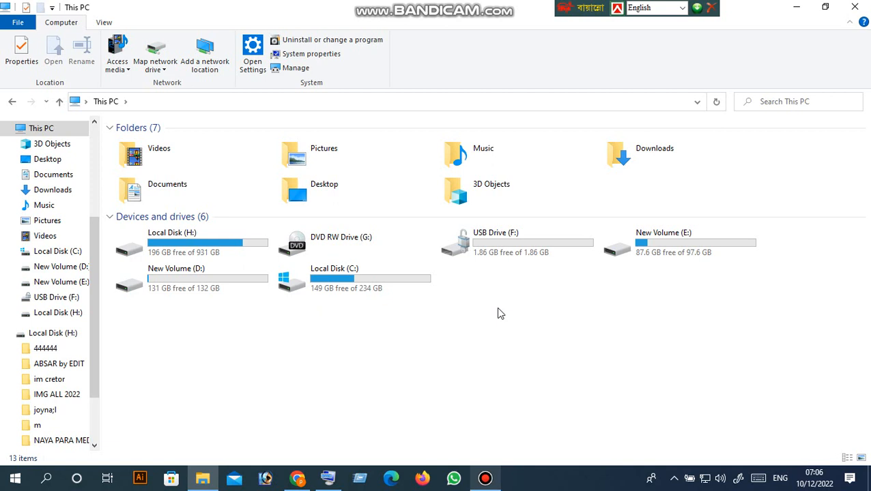
left_click(500, 251)
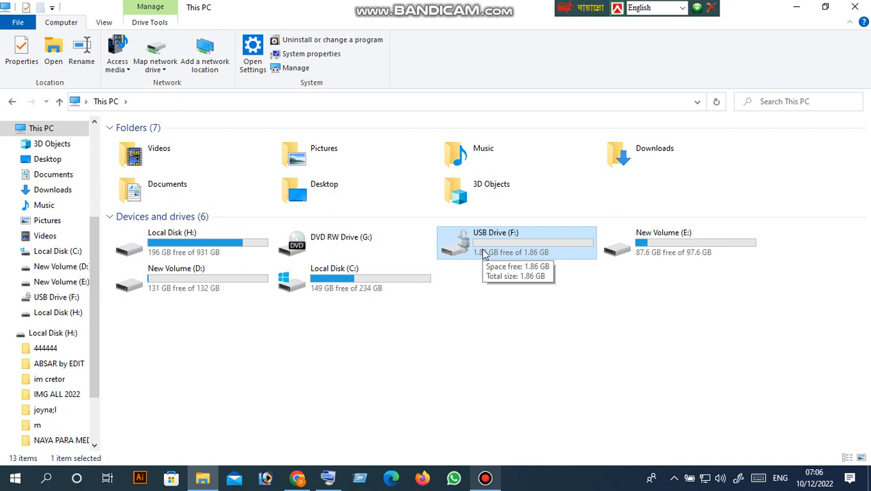
left_click(496, 296)
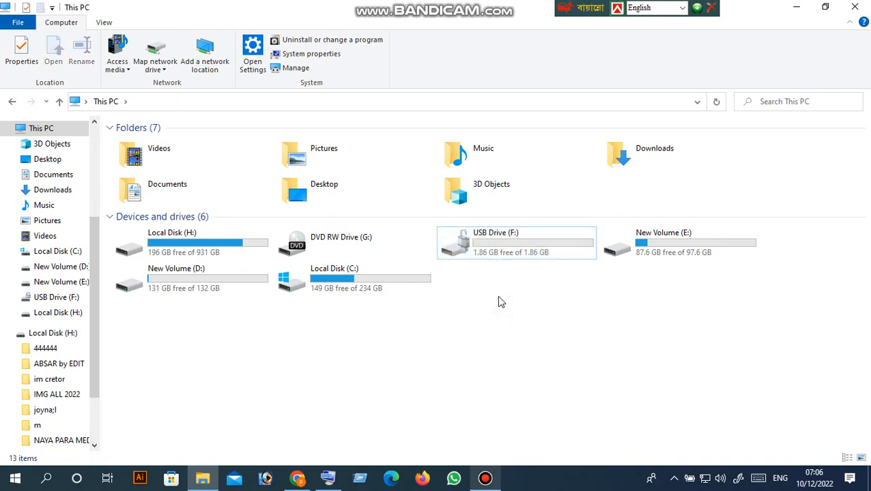
left_click(497, 254)
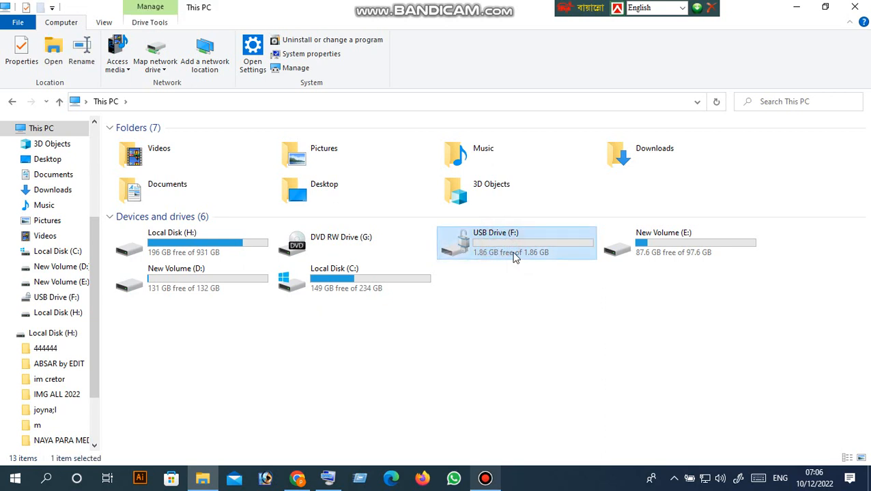
double_click(513, 258)
left_click(60, 101)
left_click(796, 9)
left_click(484, 478)
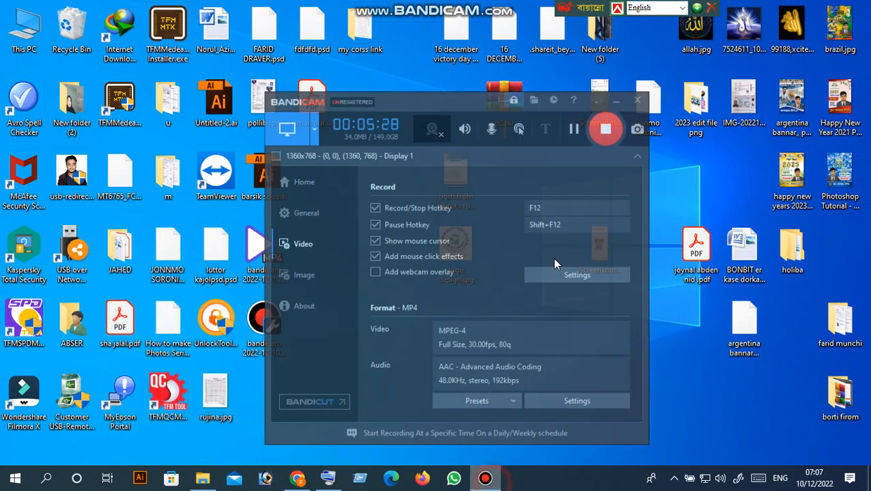